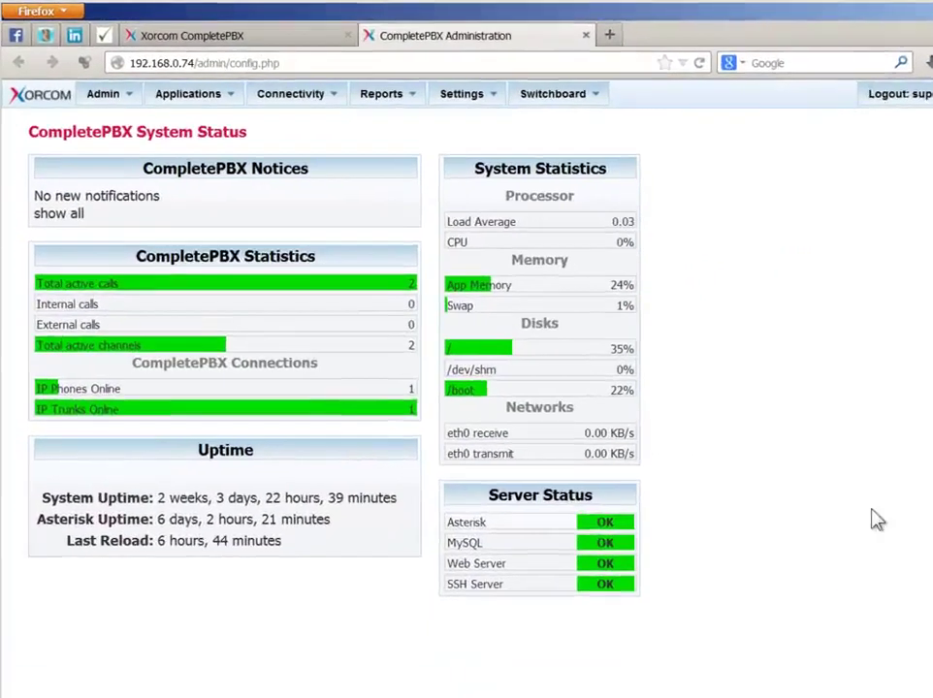
- Begin a new extension in Connectivity > Extensions with Generic SIP Device as the device type
left_click(334, 101)
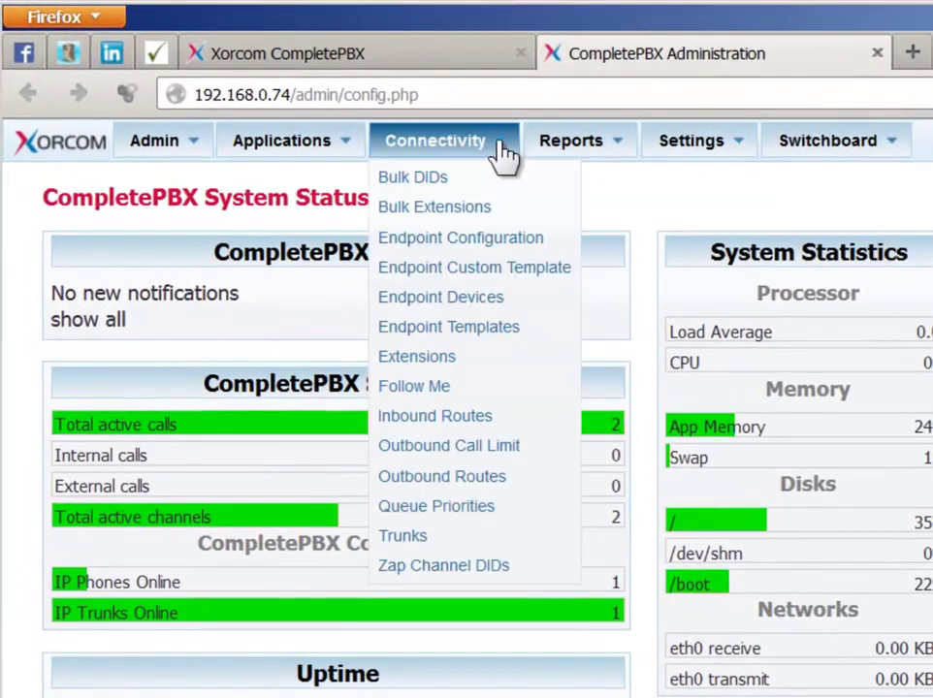
left_click(464, 369)
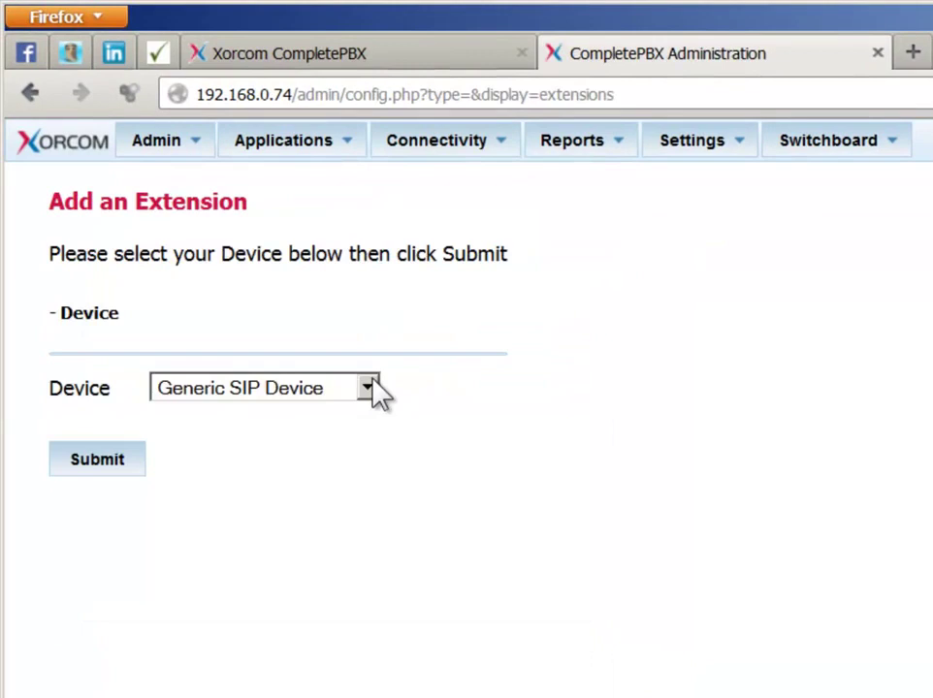
left_click(378, 391)
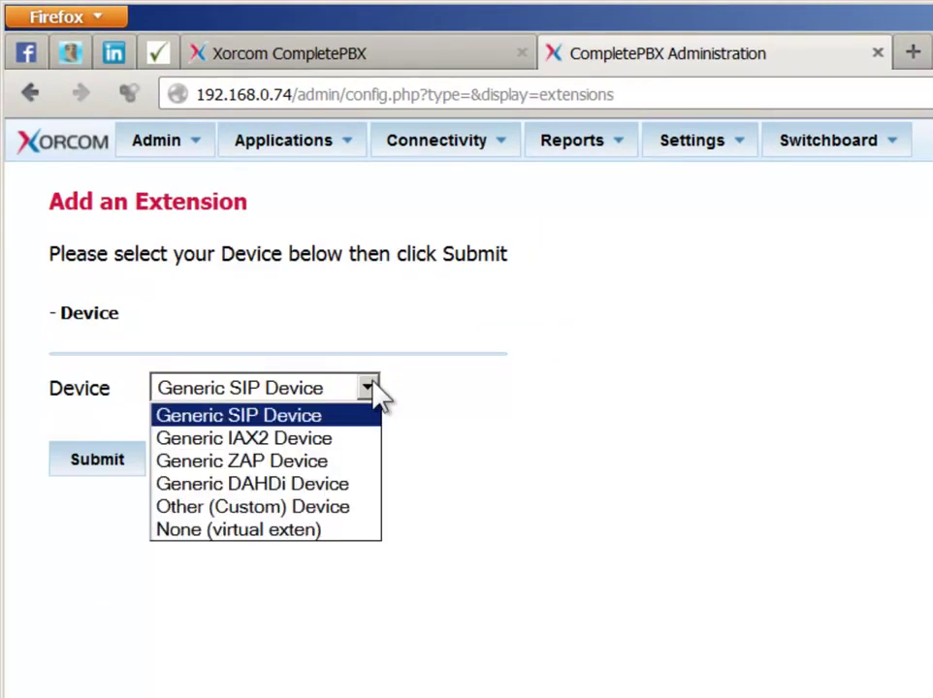
left_click(333, 415)
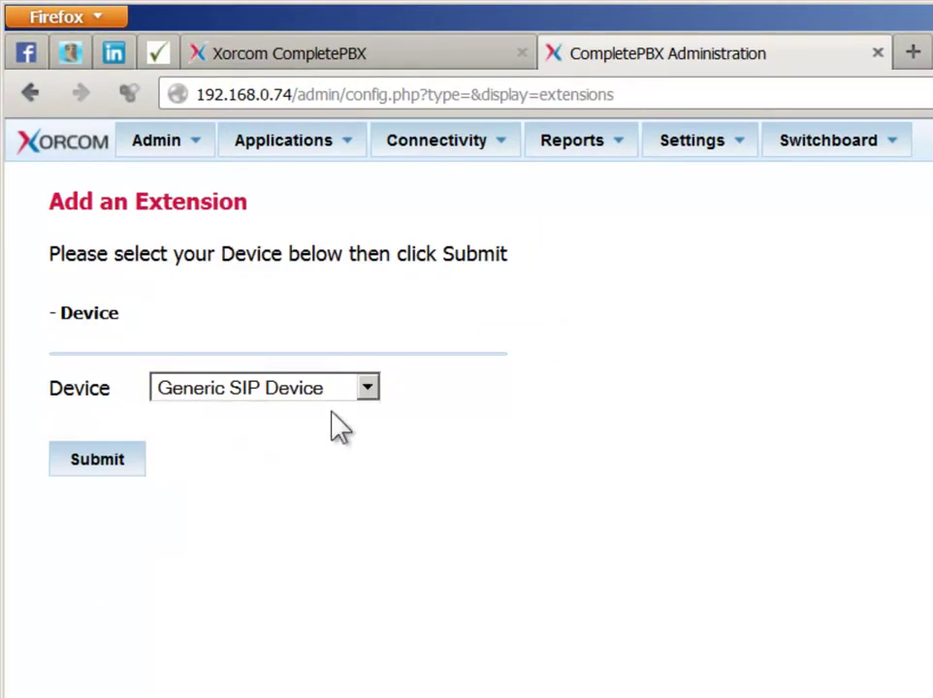
left_click(114, 473)
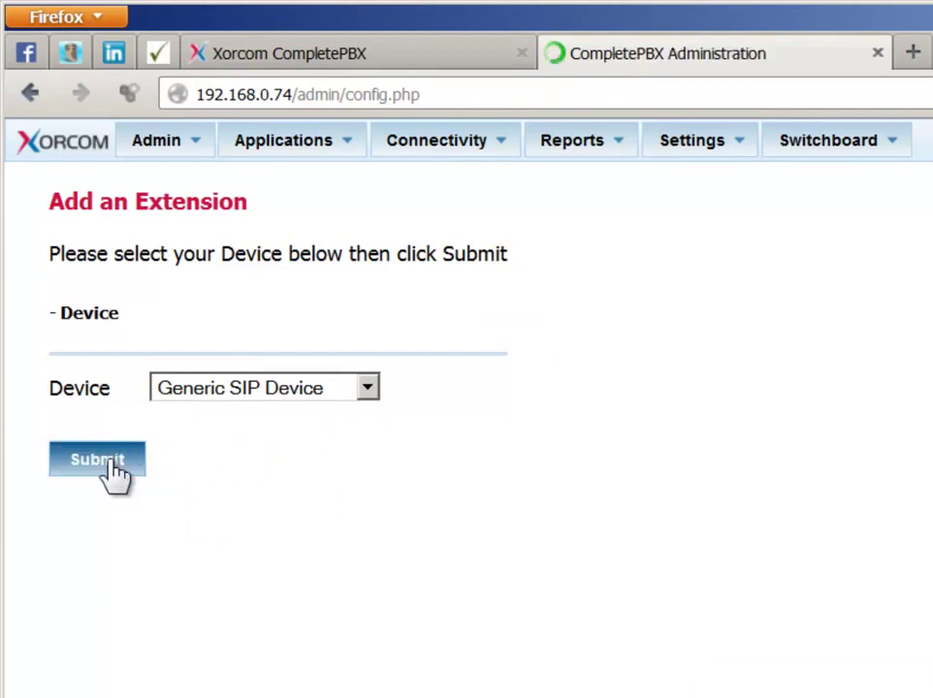
- Enter extension 2015, the user's display name, and their phone number as outbound CID and inbound DID
left_click(461, 336)
type("2015")
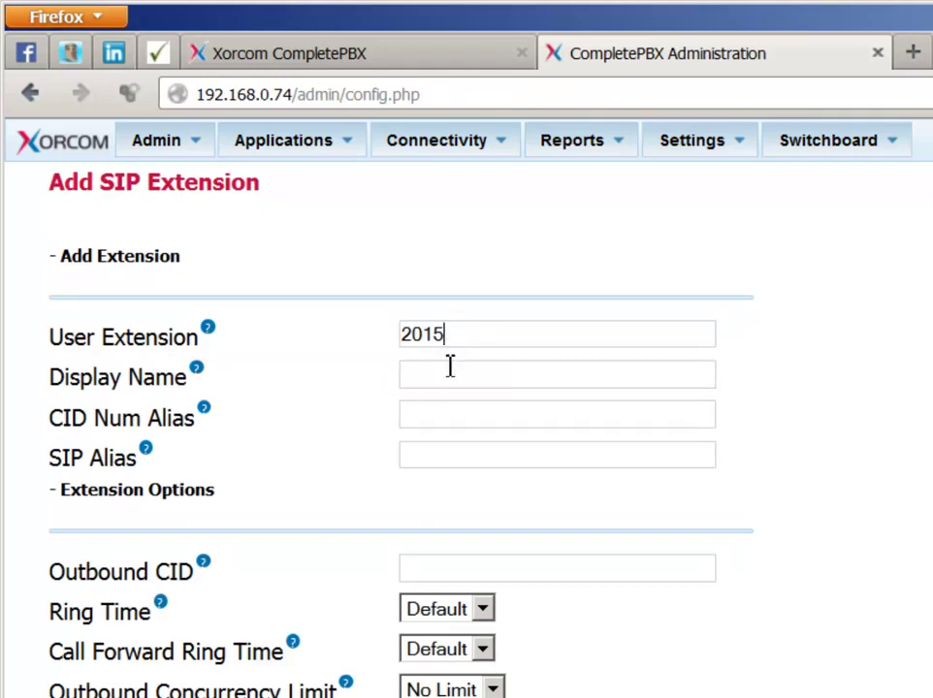
left_click(450, 377)
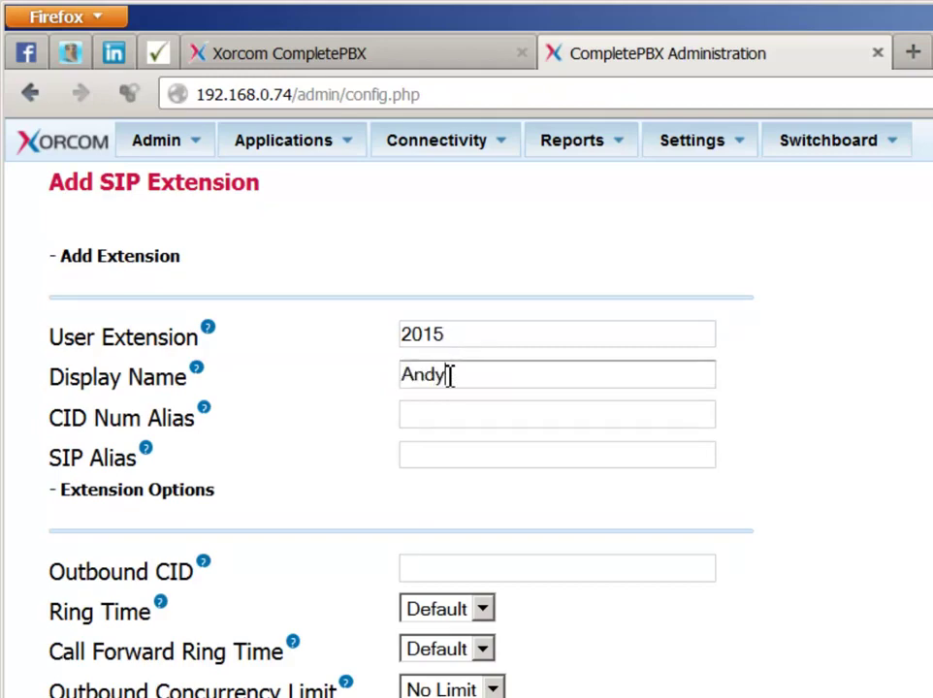
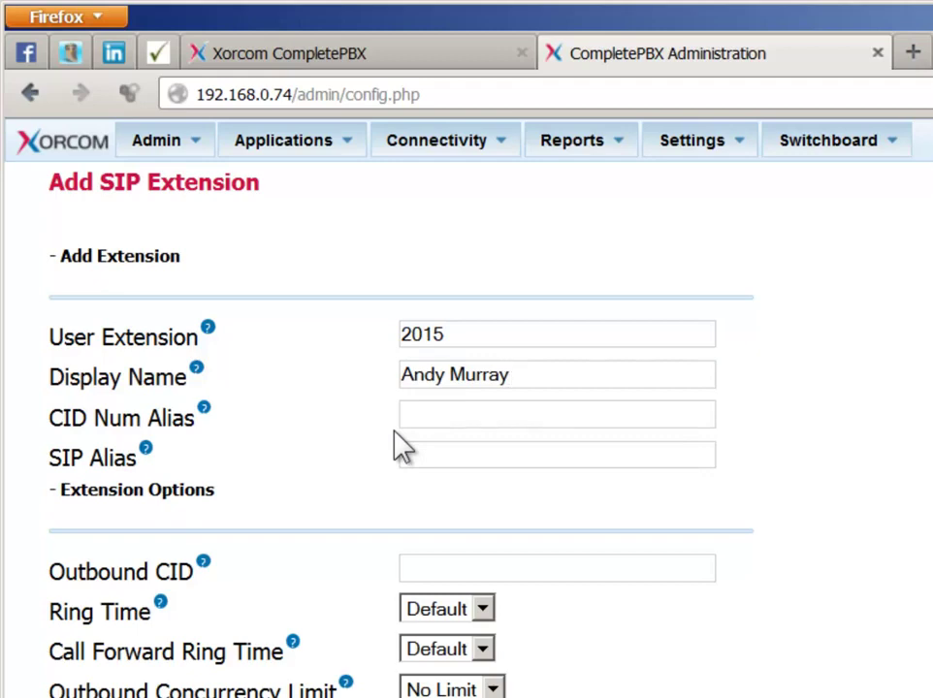
left_click(432, 567)
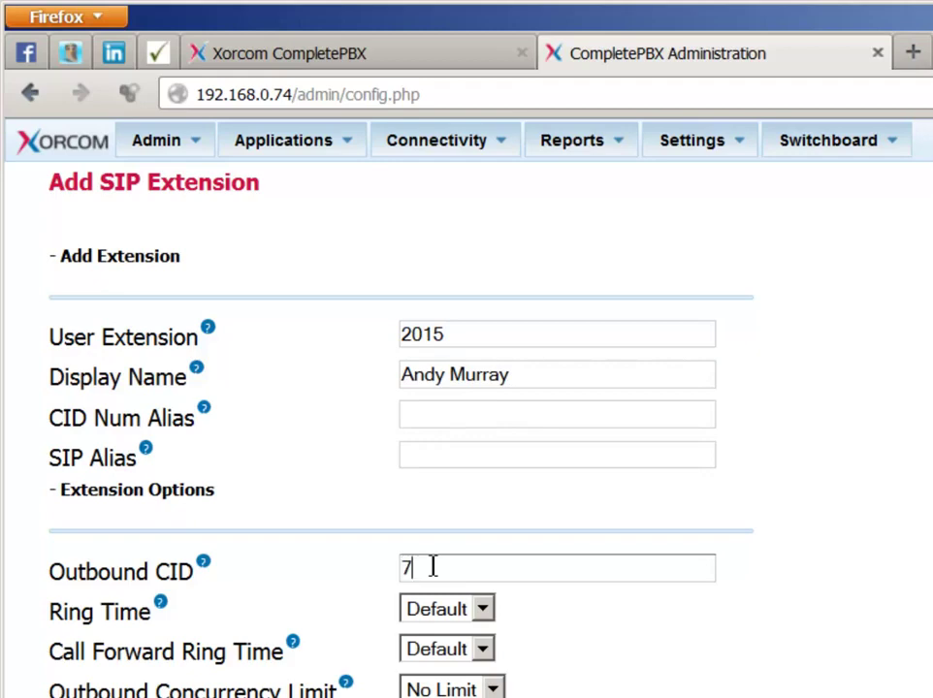
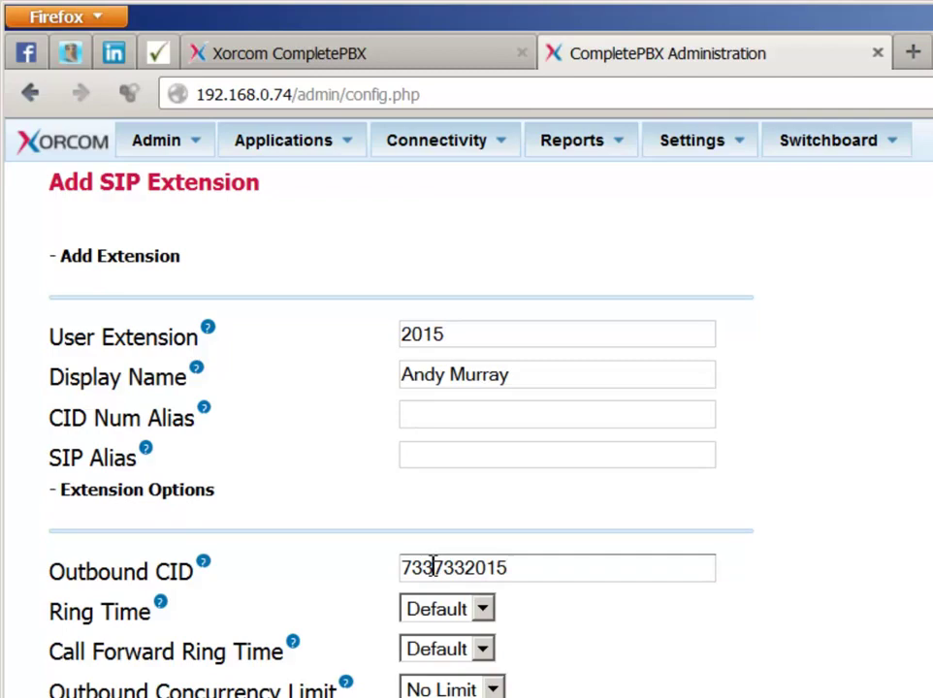
left_click(429, 697)
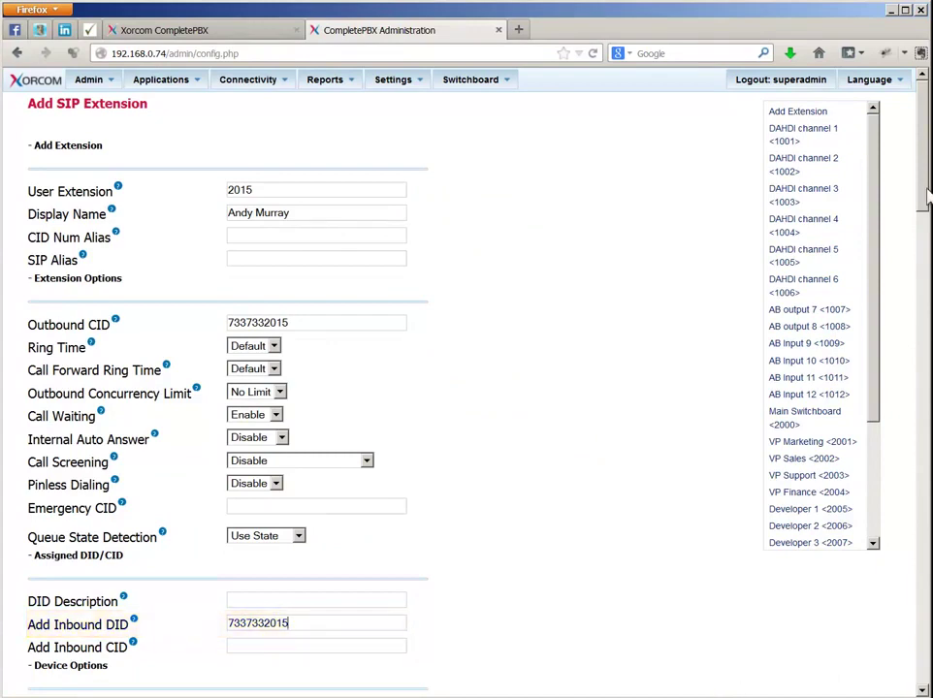
left_click_drag(926, 197, 927, 219)
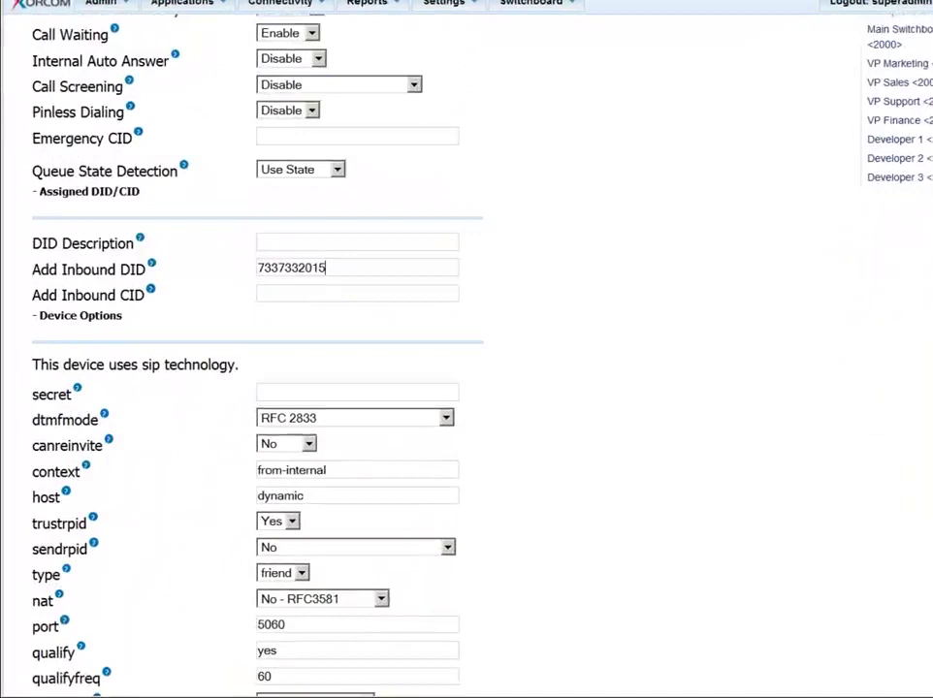
- Type a SIP secret password for the extension
left_click(402, 226)
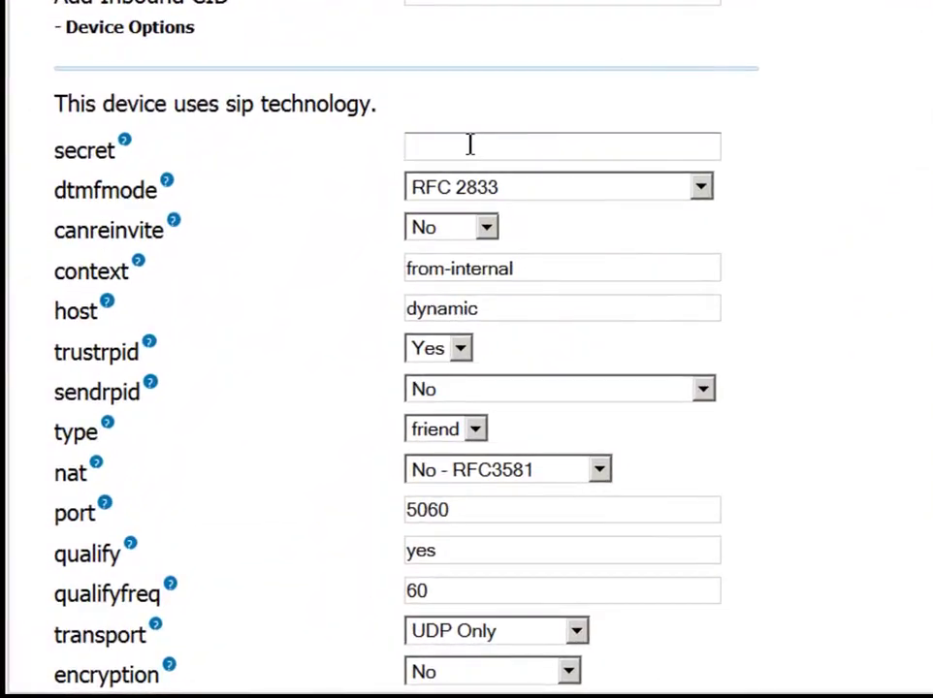
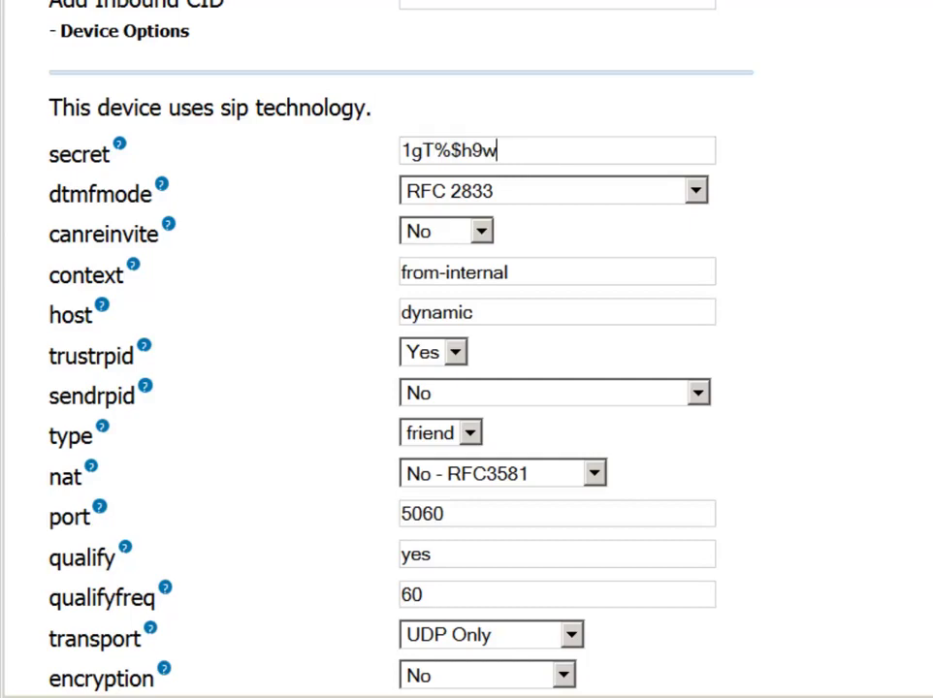
- Uncheck International under Allowed Routes, leaving 7-10DIGIT, Information and Emergency allowed
scroll(543, 160, "down", 3)
scroll(466, 349, "down", 3)
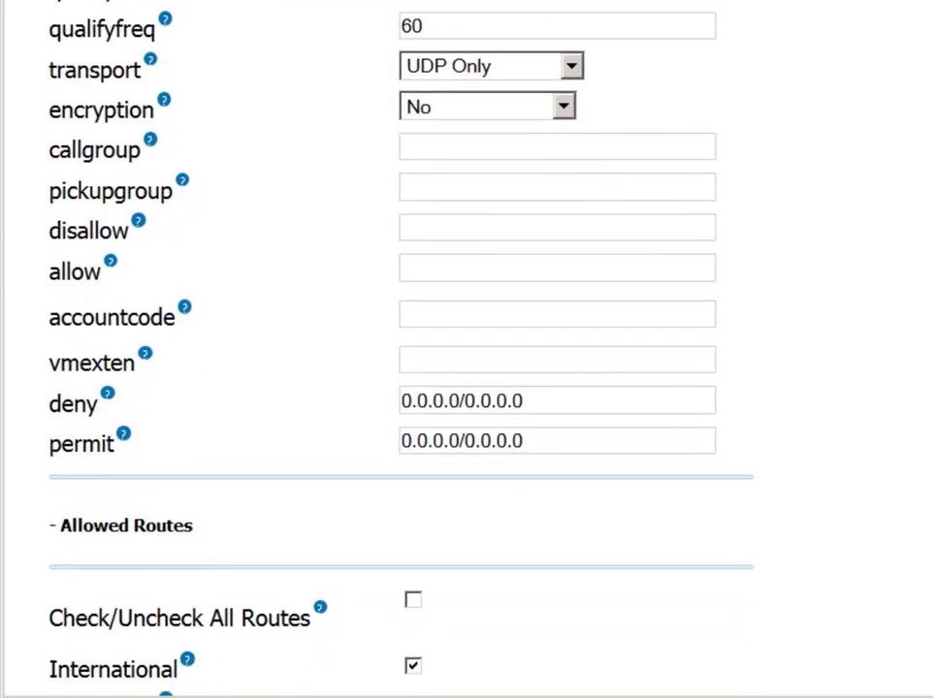
scroll(465, 349, "down", 6)
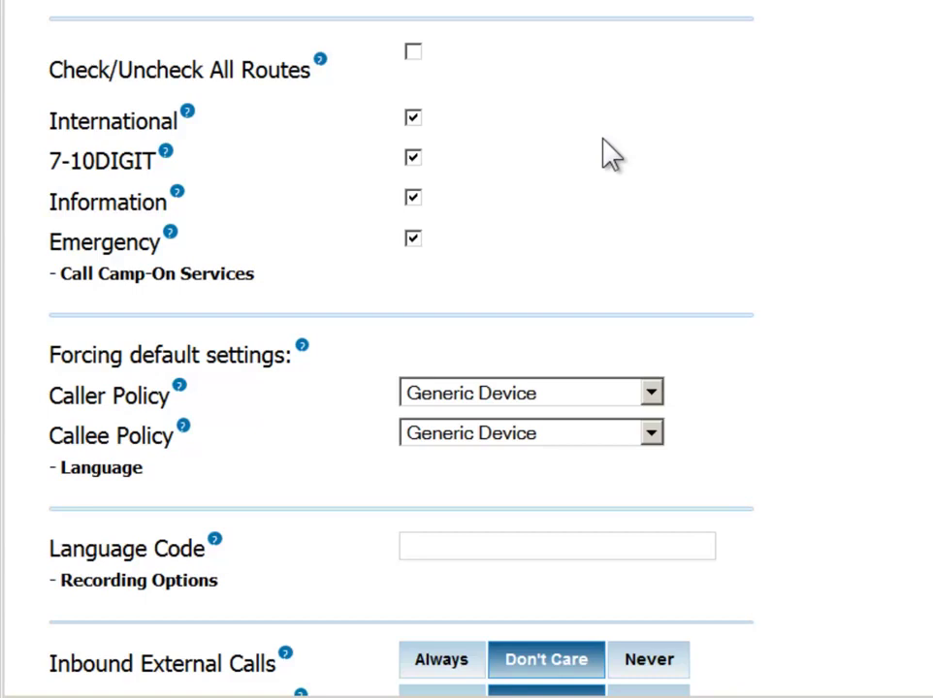
left_click(413, 117)
- Enable voicemail for extension 2015 and set its voicemail password
scroll(466, 349, "down", 8)
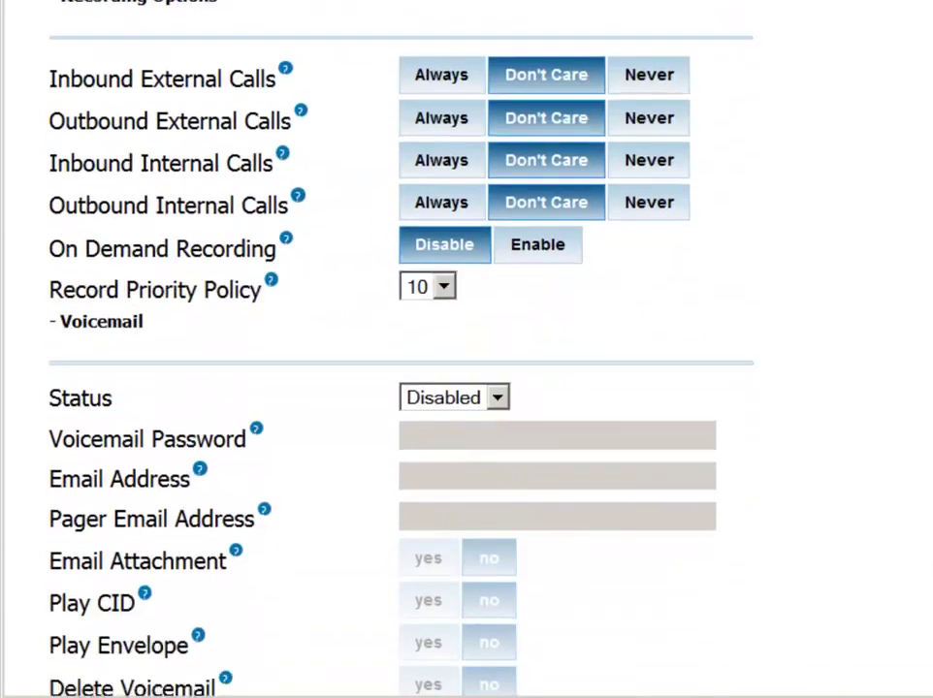
scroll(466, 349, "down", 3)
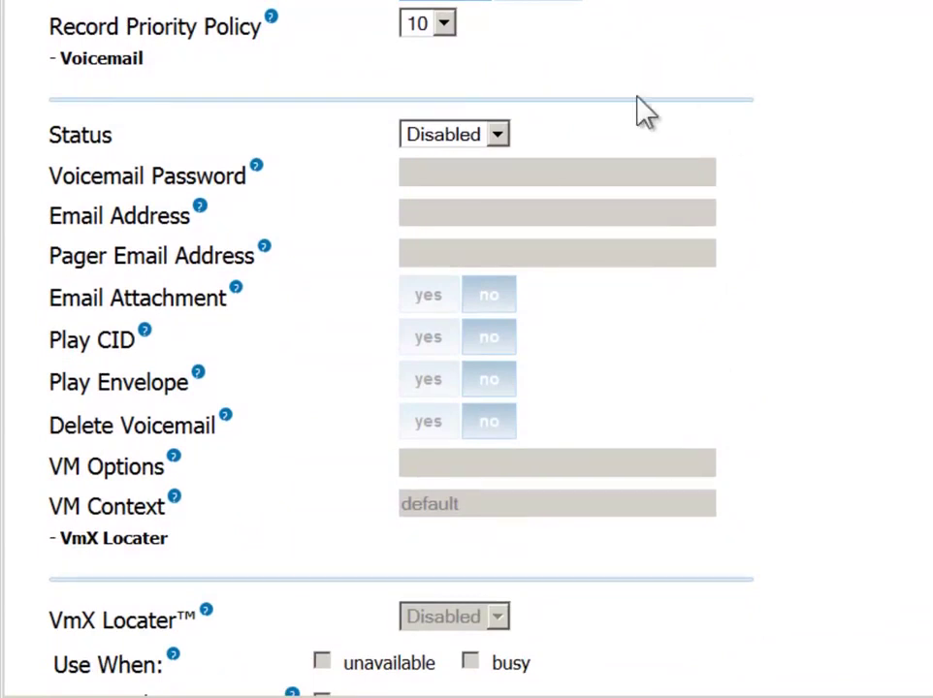
left_click(504, 134)
left_click(427, 162)
left_click(434, 172)
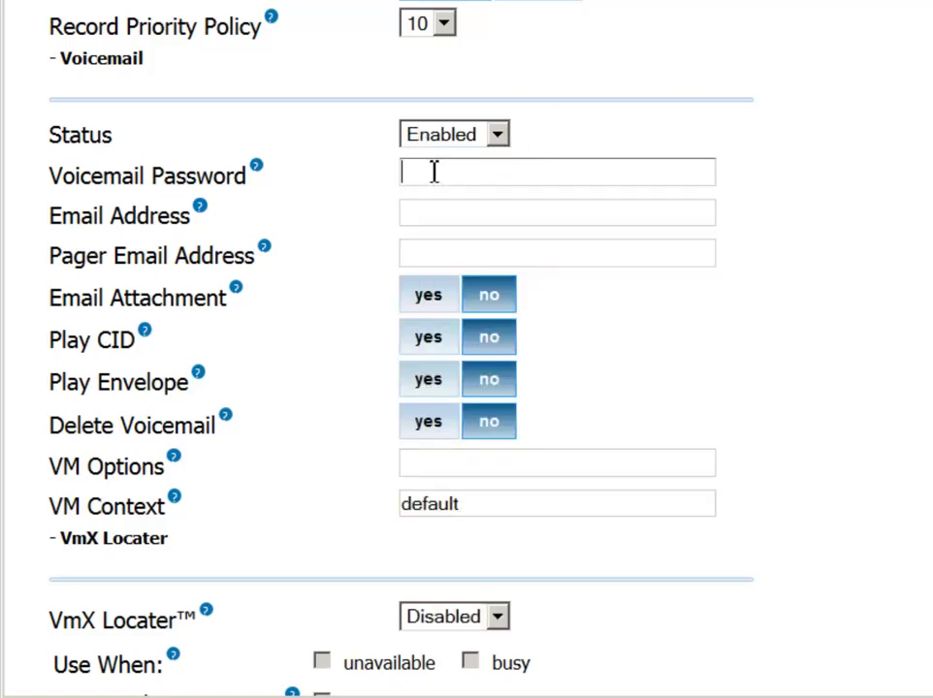
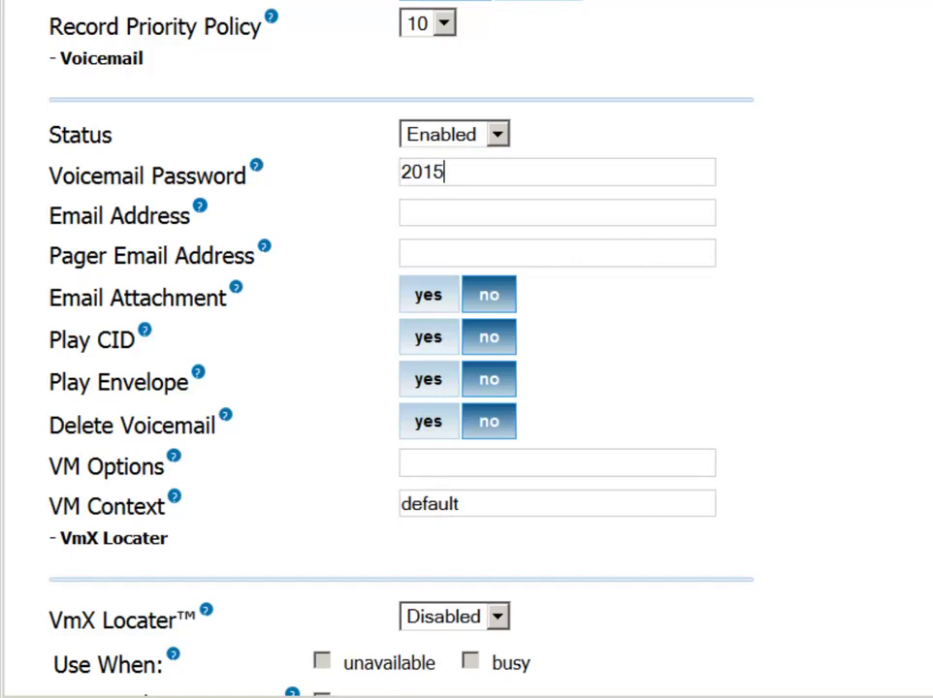
- Submit the completed extension 2015 form
scroll(466, 388, "down", 2)
scroll(467, 388, "down", 11)
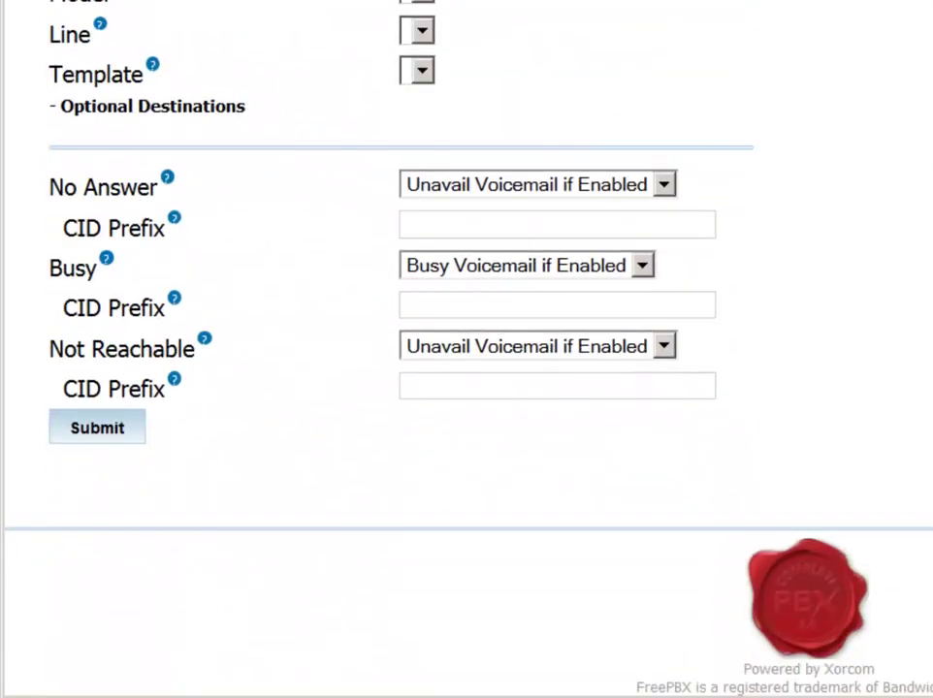
left_click(126, 429)
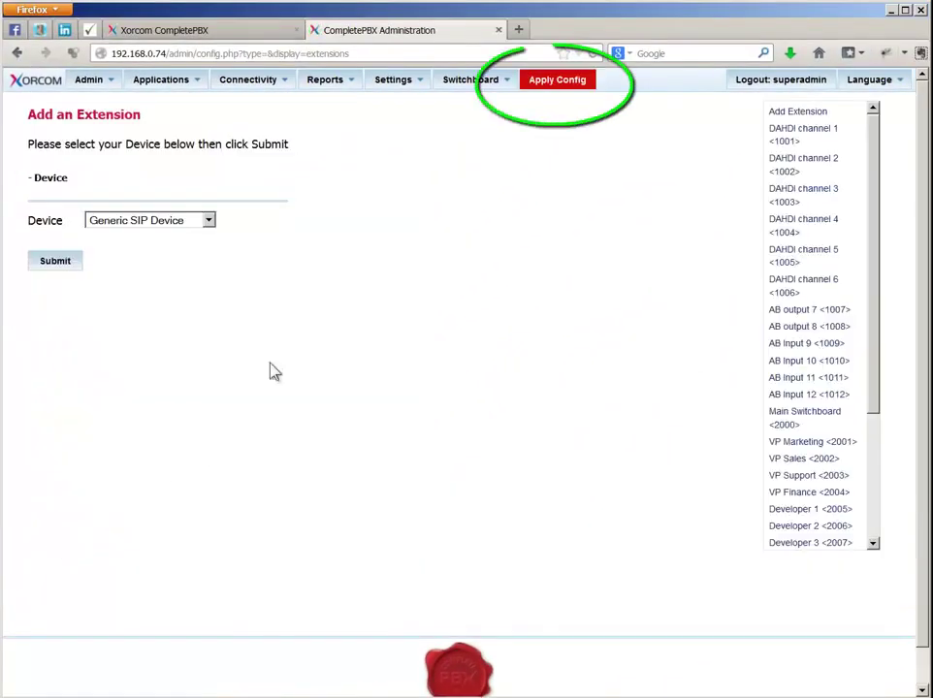
- Apply the pending configuration so extension 2015 goes live
left_click(570, 86)
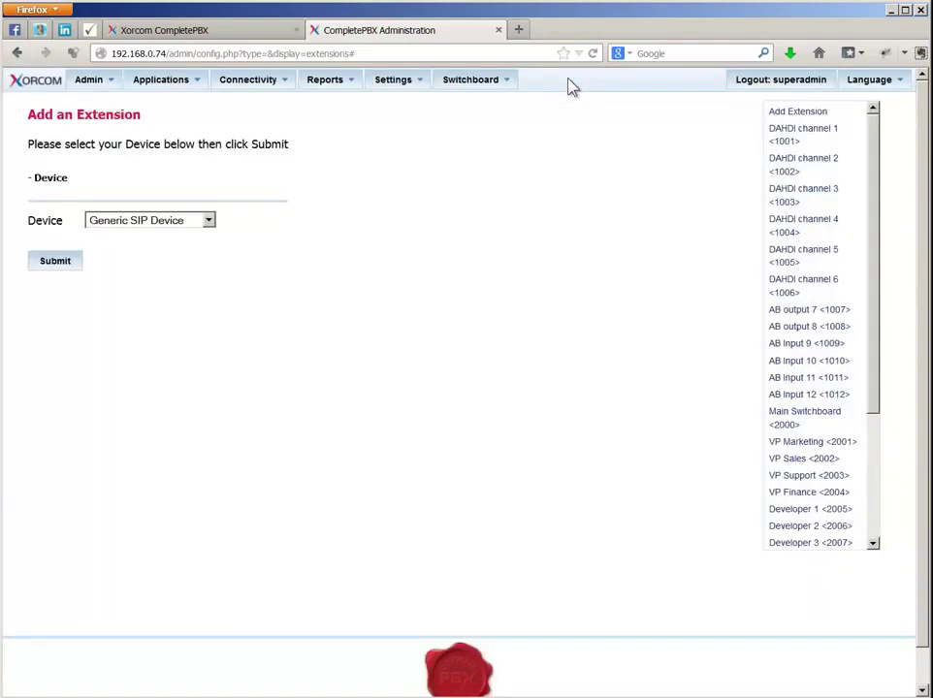
left_click(268, 85)
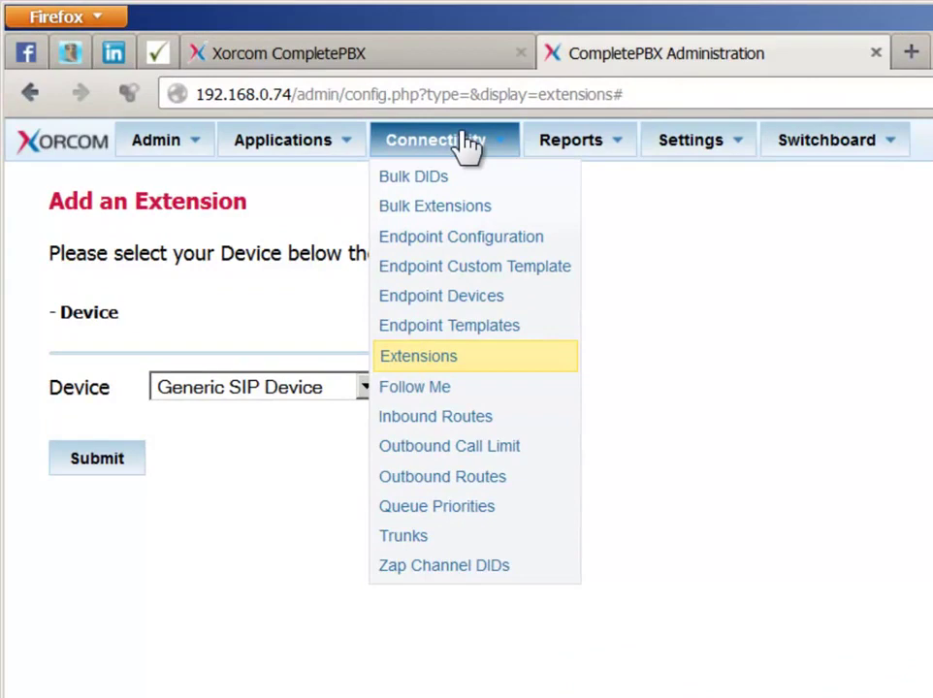
left_click(448, 416)
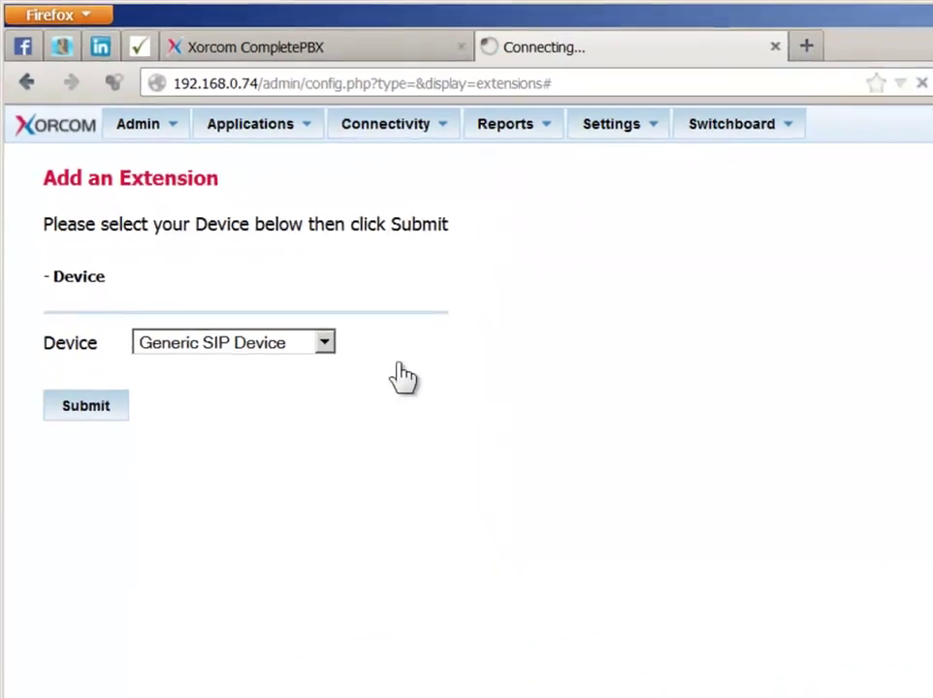
scroll(873, 275, "down", 1)
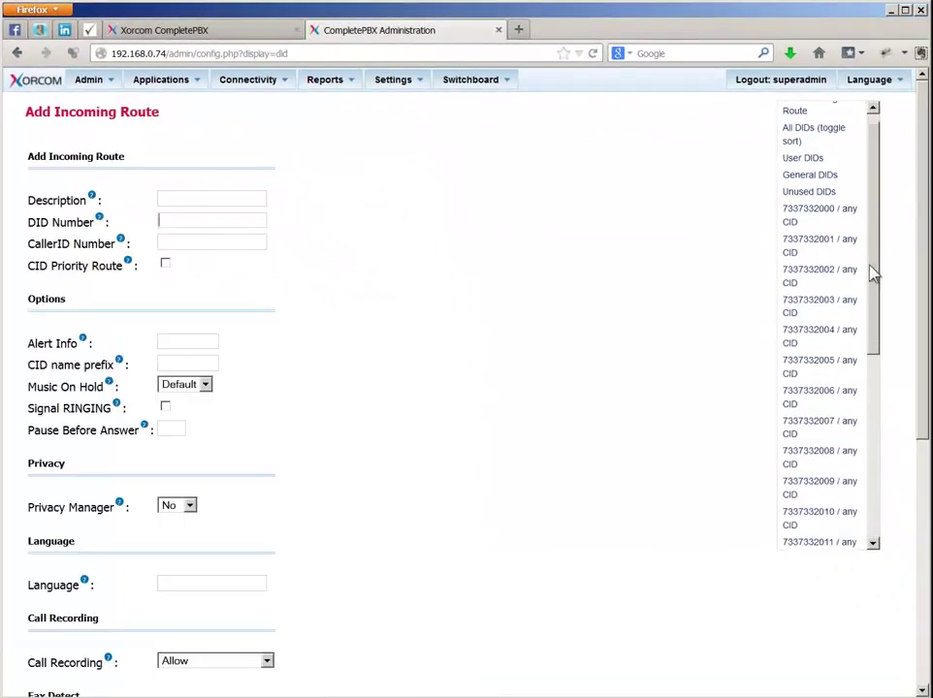
scroll(802, 333, "down", 6)
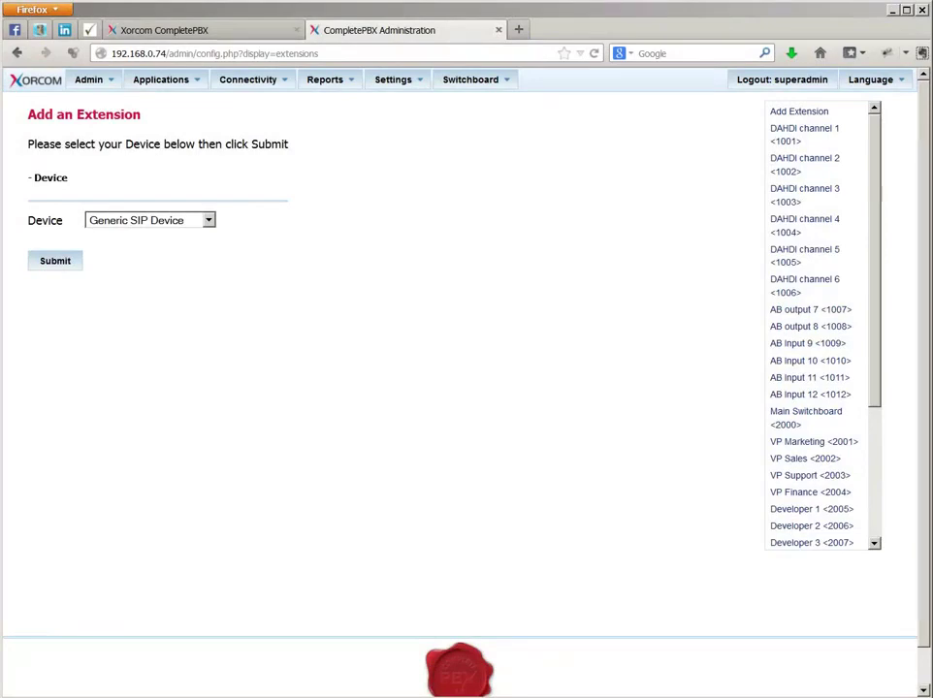
left_click(207, 221)
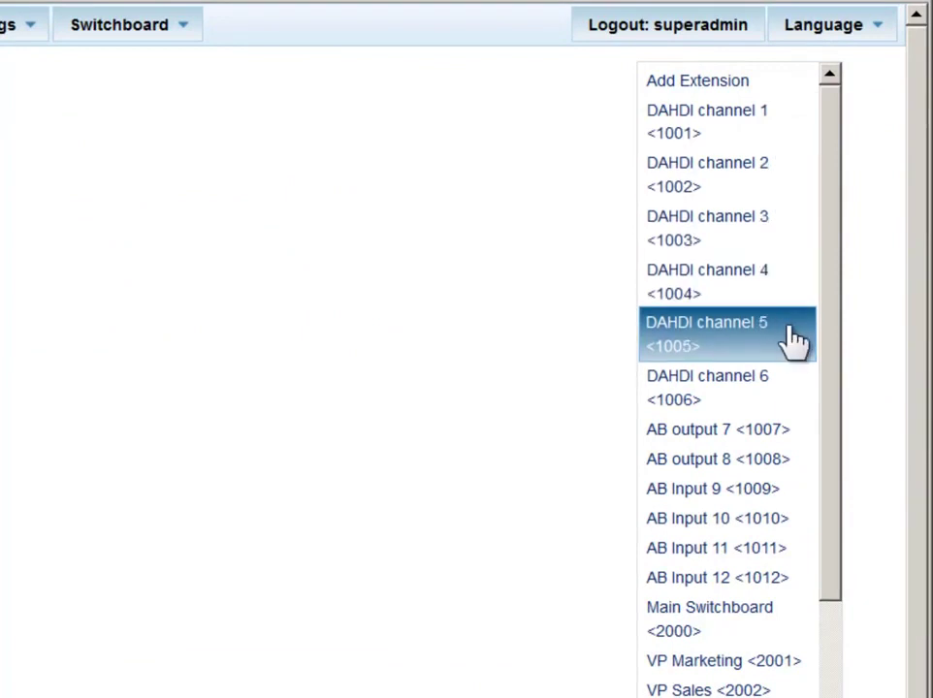
left_click(796, 398)
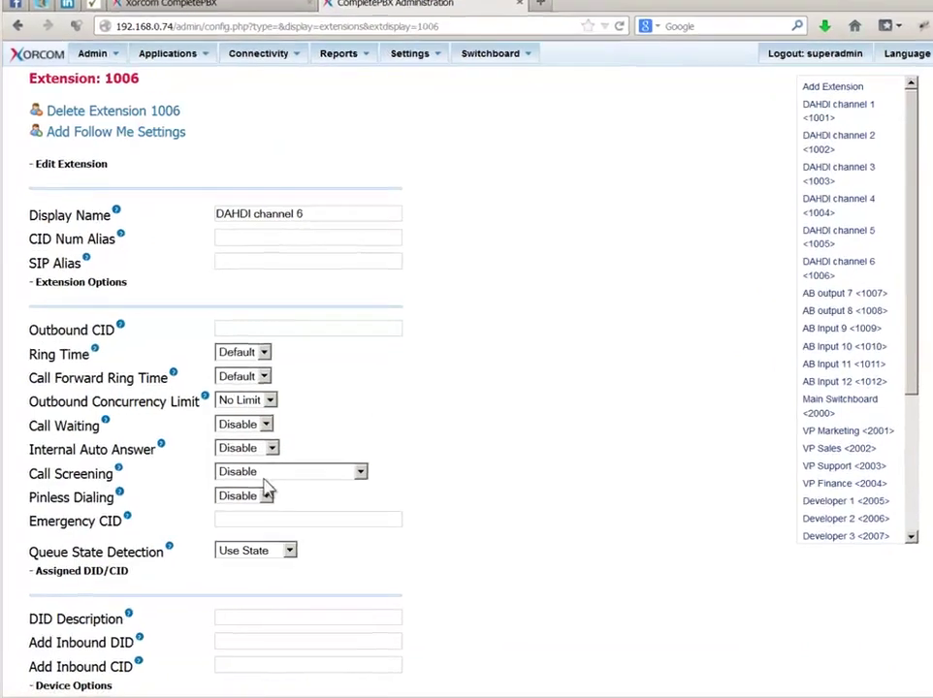
scroll(267, 495, "down", 3)
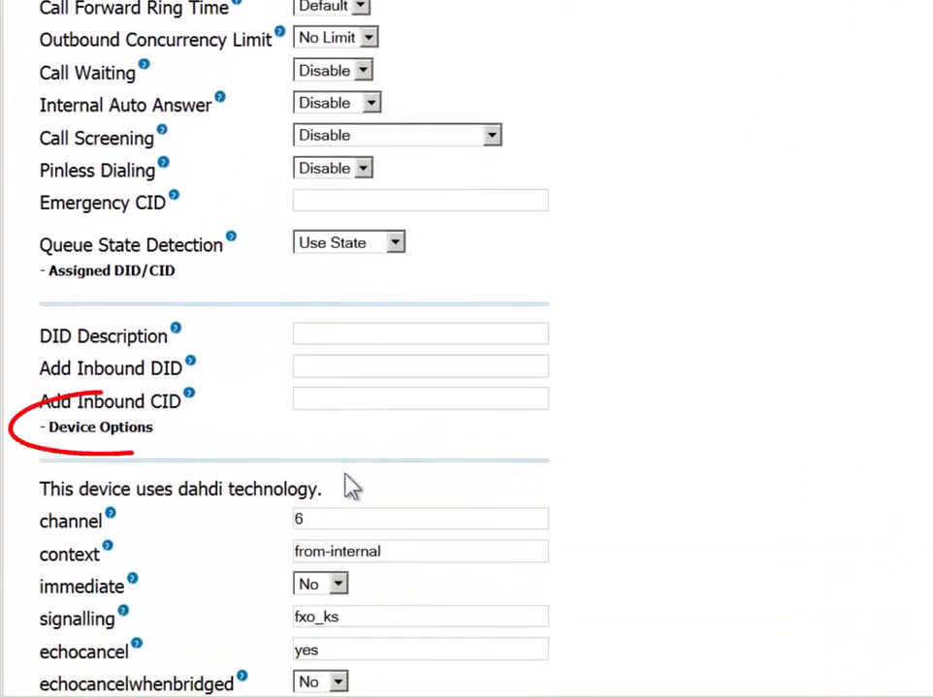
left_click(323, 519)
left_click_drag(307, 519, 257, 541)
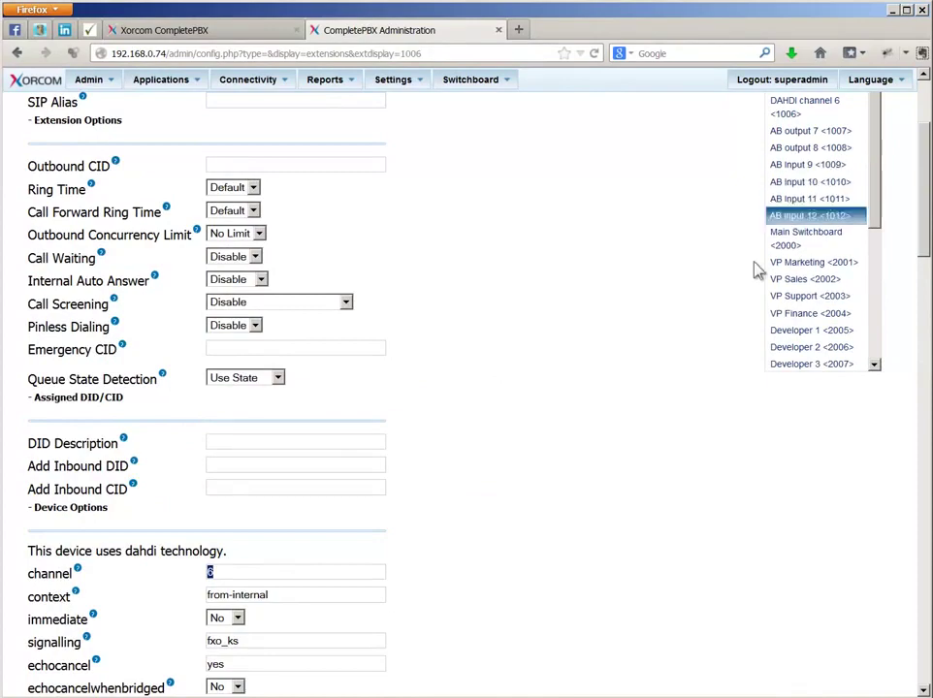
scroll(652, 301, "up", 2)
scroll(652, 302, "up", 2)
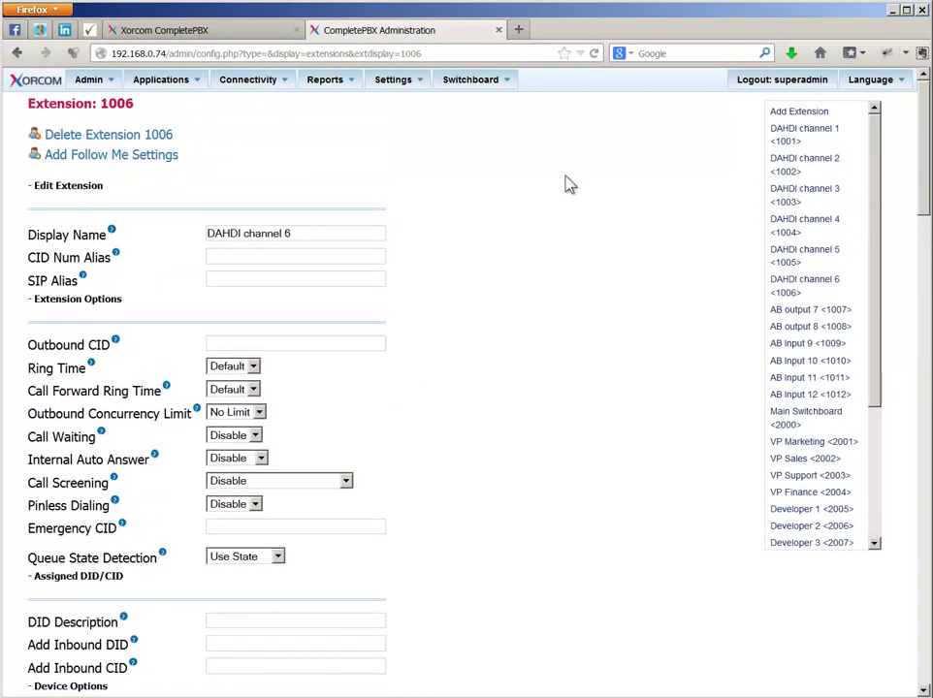
mouse_move(255, 89)
left_click(249, 204)
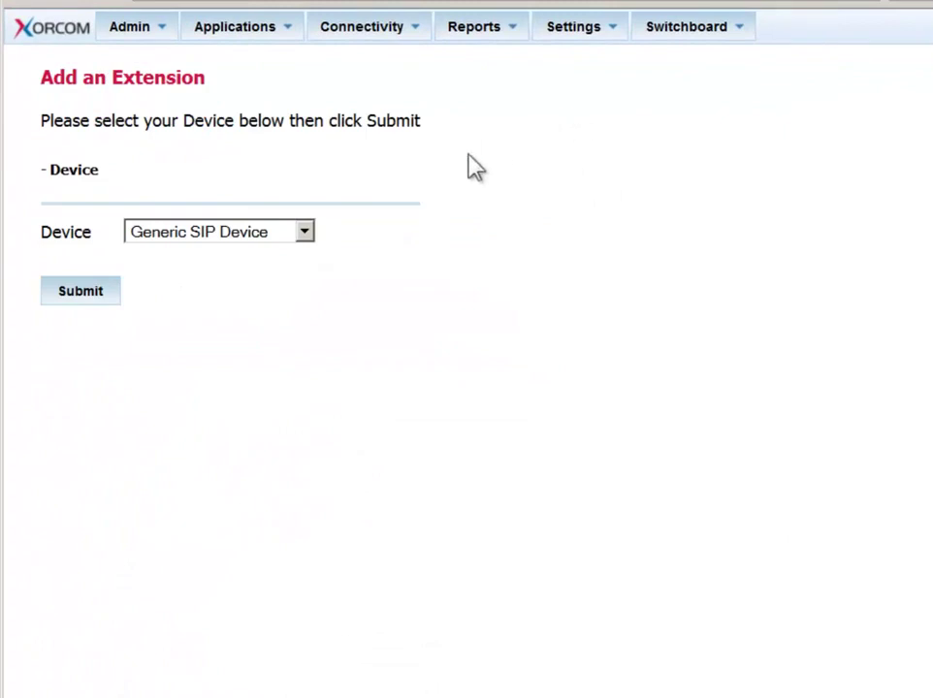
- Switch Device to None (virtual extension) and review Virtual Voicemail 2098's voicemail settings
left_click(308, 236)
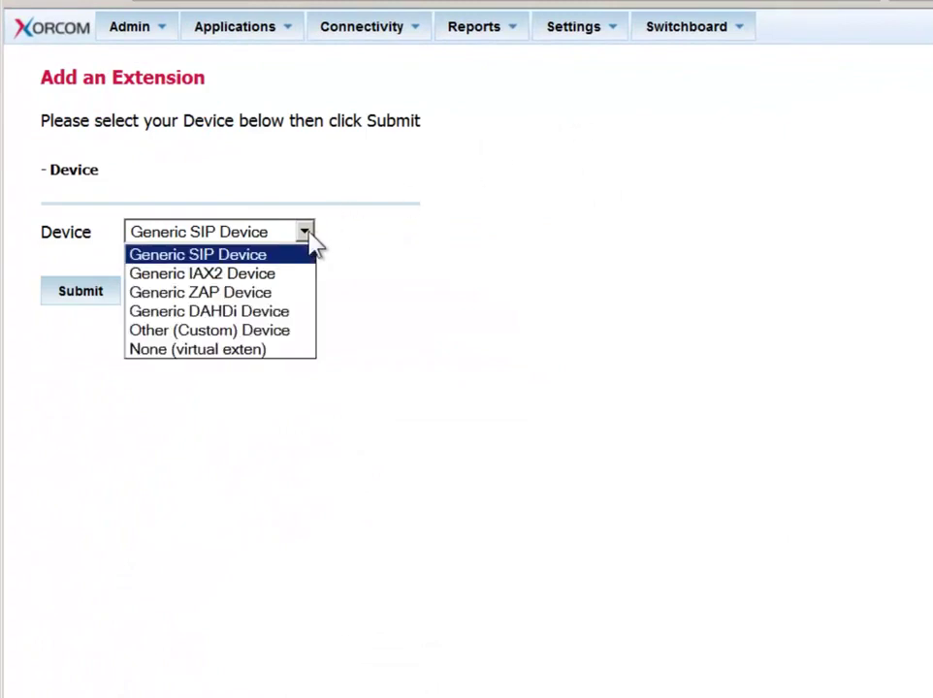
left_click(272, 351)
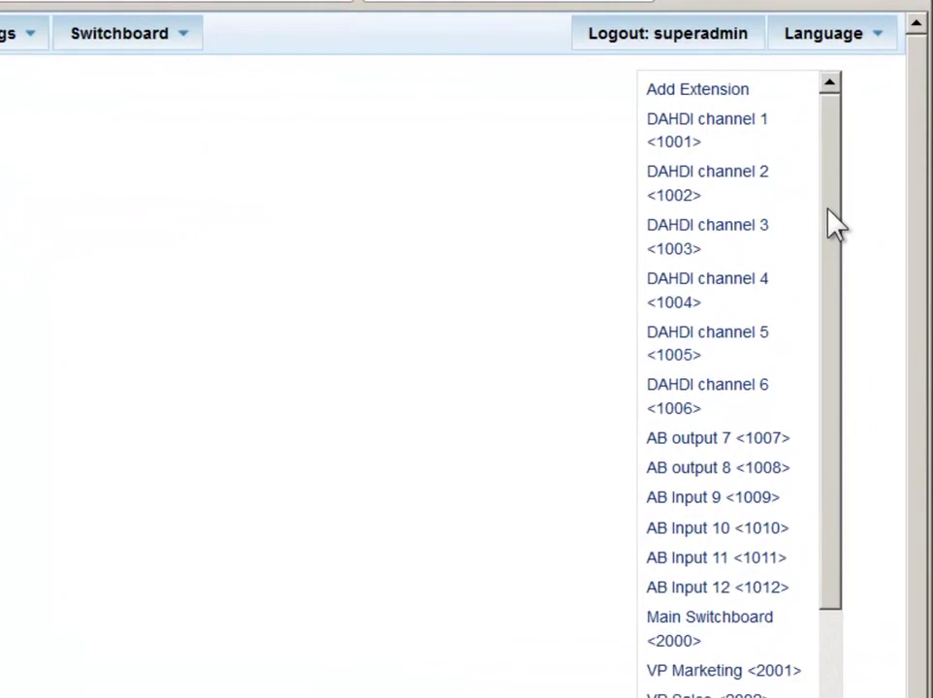
left_click_drag(836, 225, 844, 416)
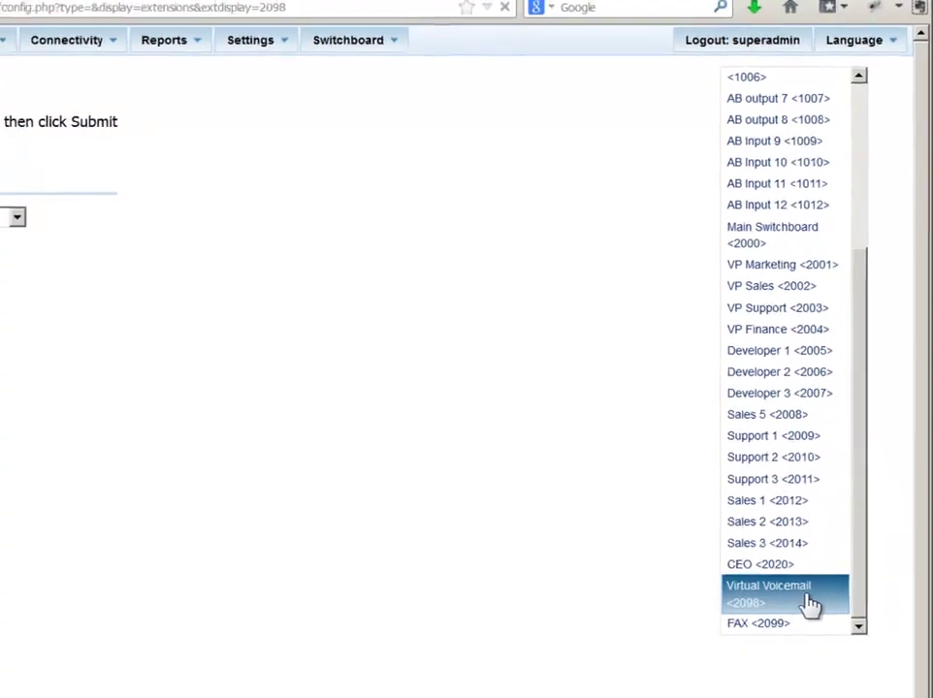
left_click(797, 625)
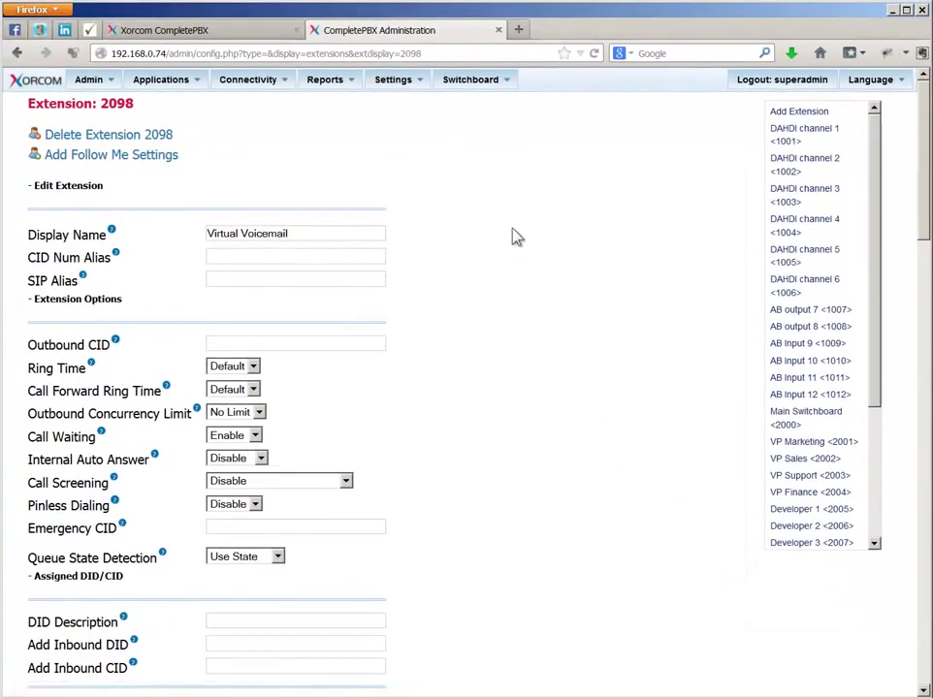
scroll(516, 235, "down", 6)
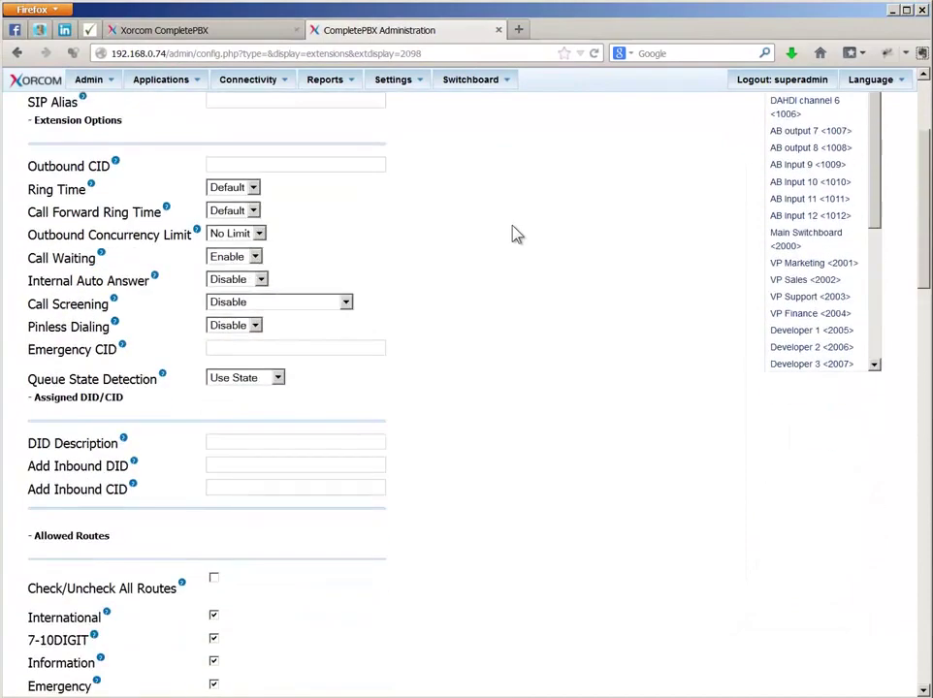
scroll(517, 235, "down", 10)
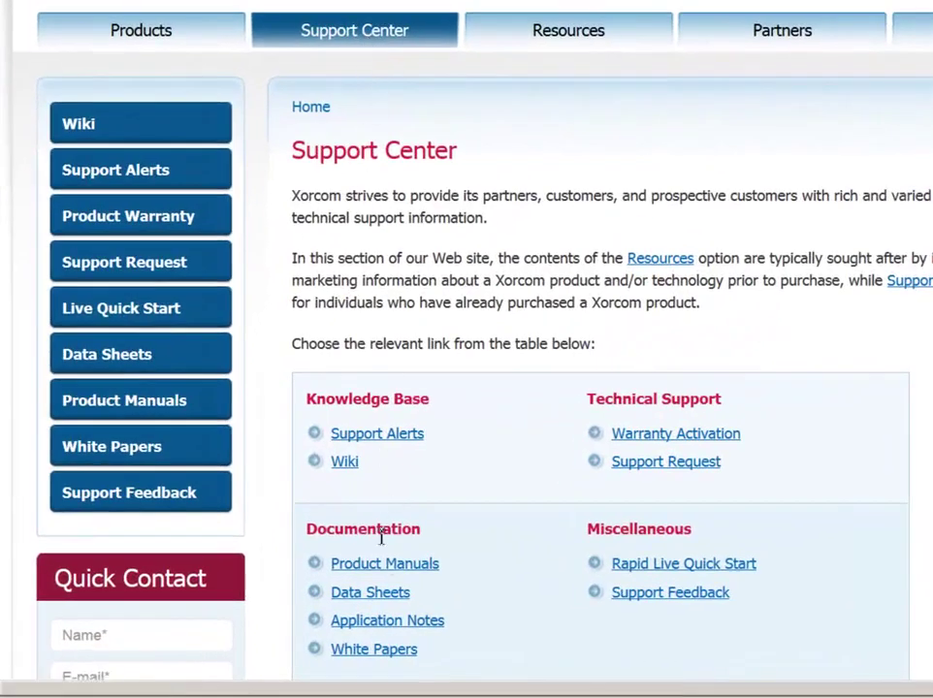
- Go through Product Manuals > CompletePBX Systems to the CompletePBX v3 Reference Guide PDF
left_click(388, 572)
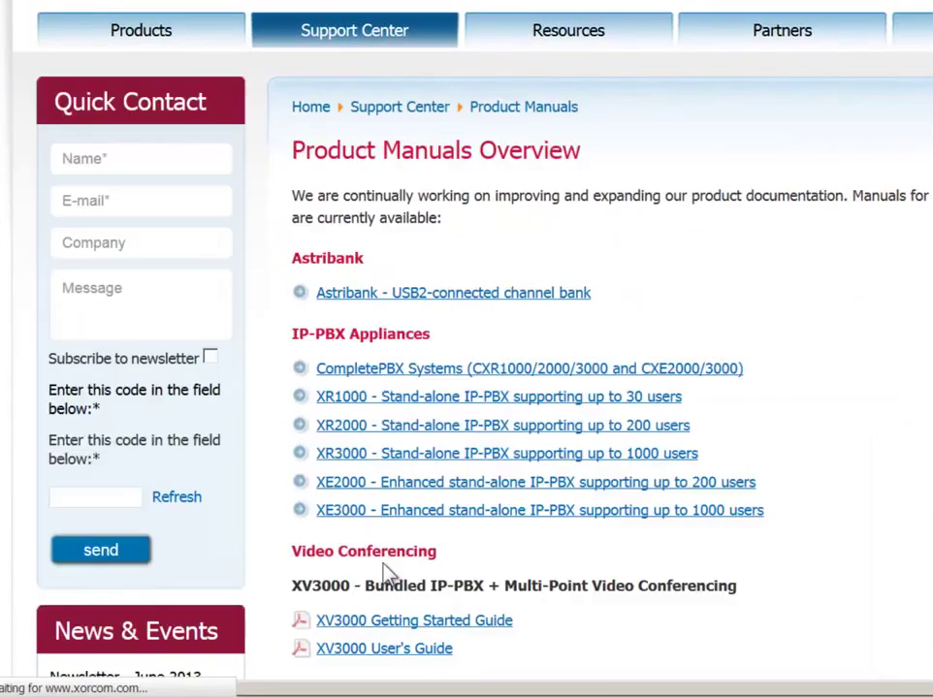
left_click(446, 376)
left_click(444, 378)
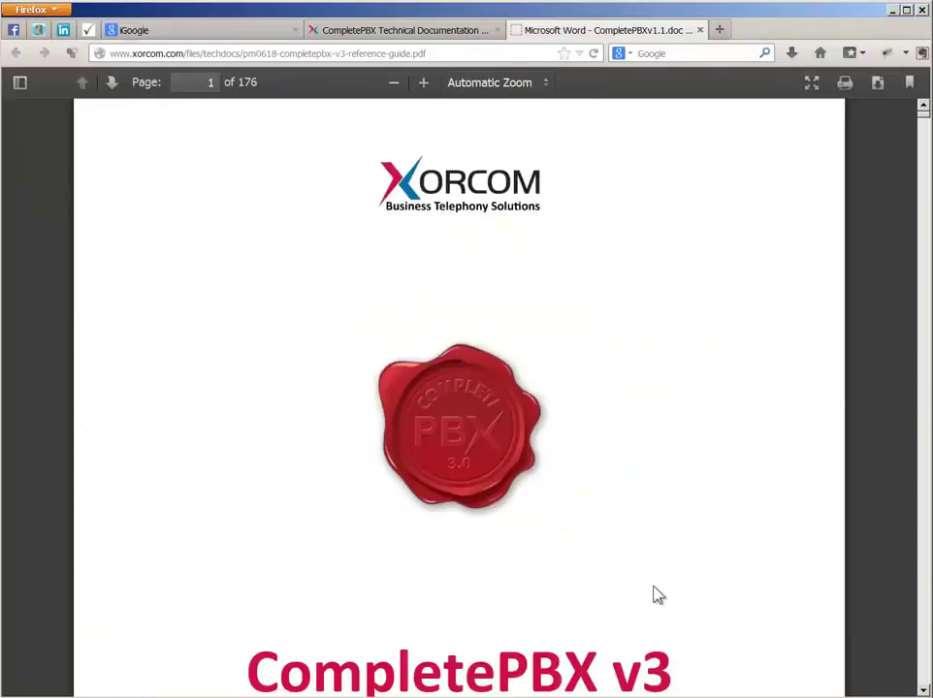
scroll(658, 595, "down", 4)
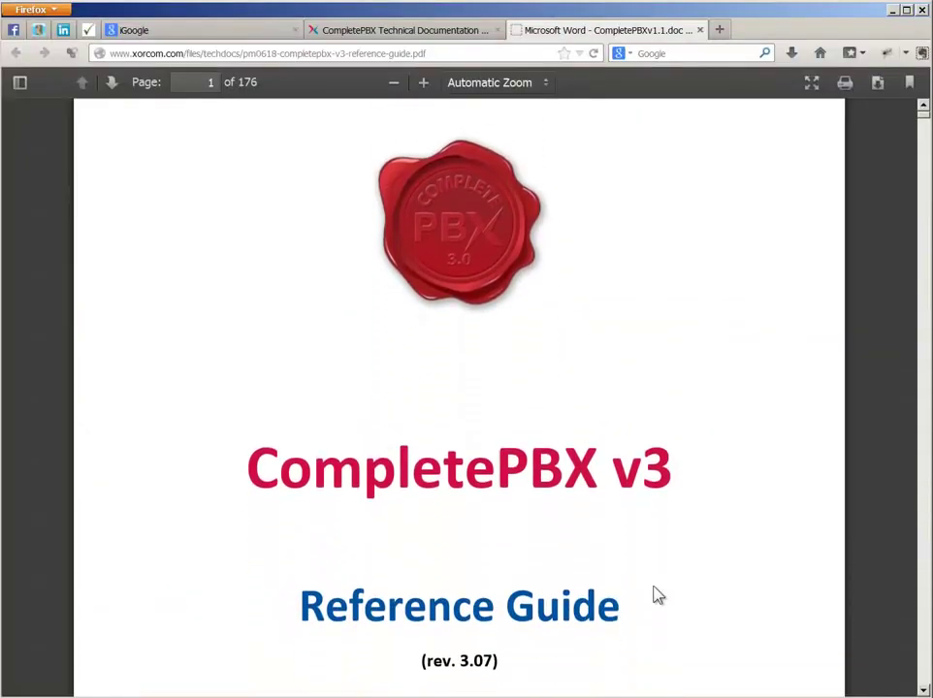